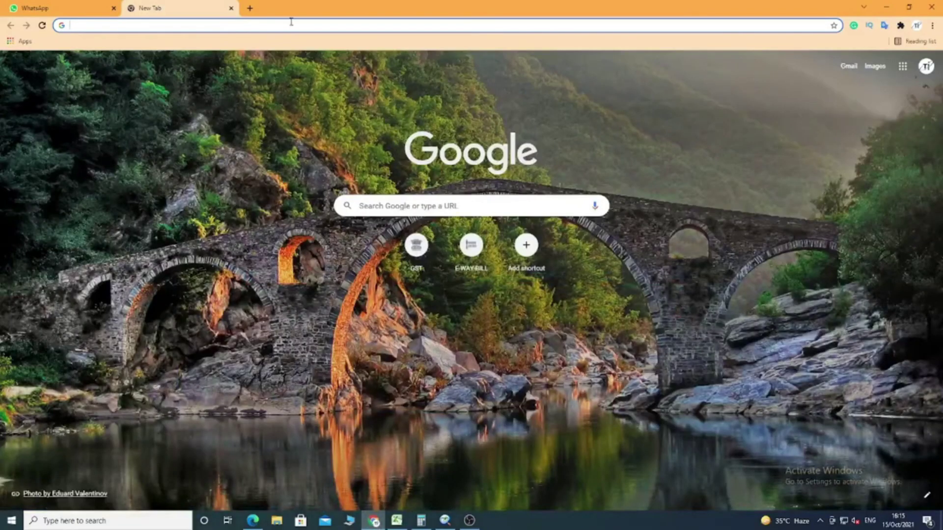
Step: Open the cctvdesk.com website in the current browser tab
{"action": "left_click", "coordinate": [290, 26]}
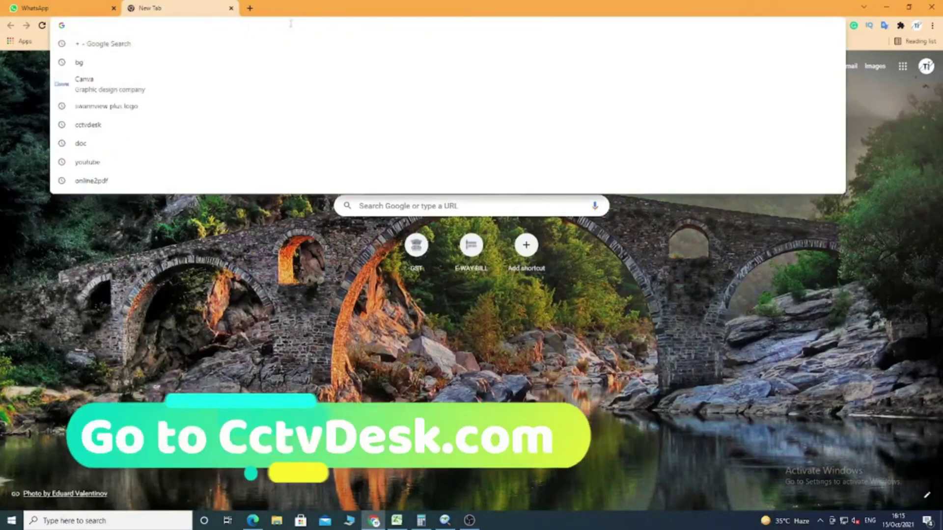
{"action": "type", "text": "cc"}
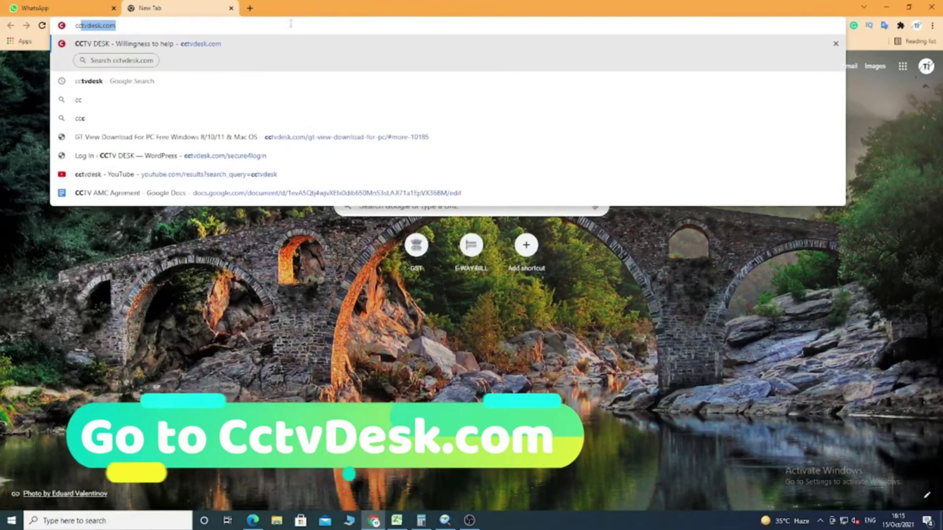
{"action": "type", "text": "tvdesk"}
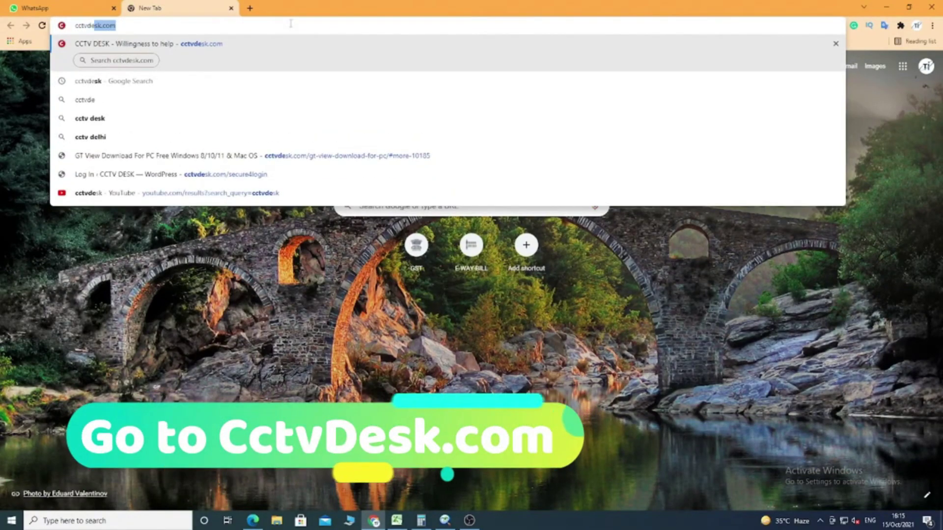
{"action": "type", "text": "."}
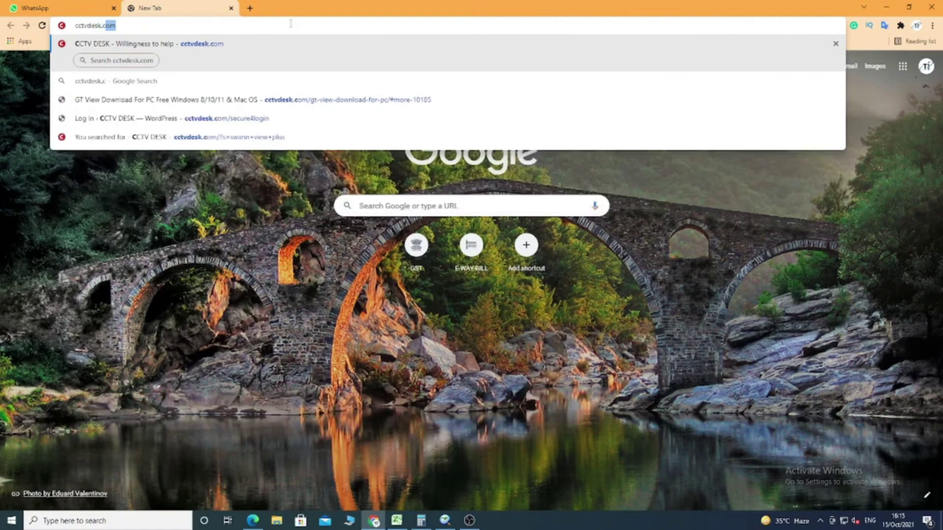
{"action": "type", "text": "com"}
{"action": "key", "text": "Return"}
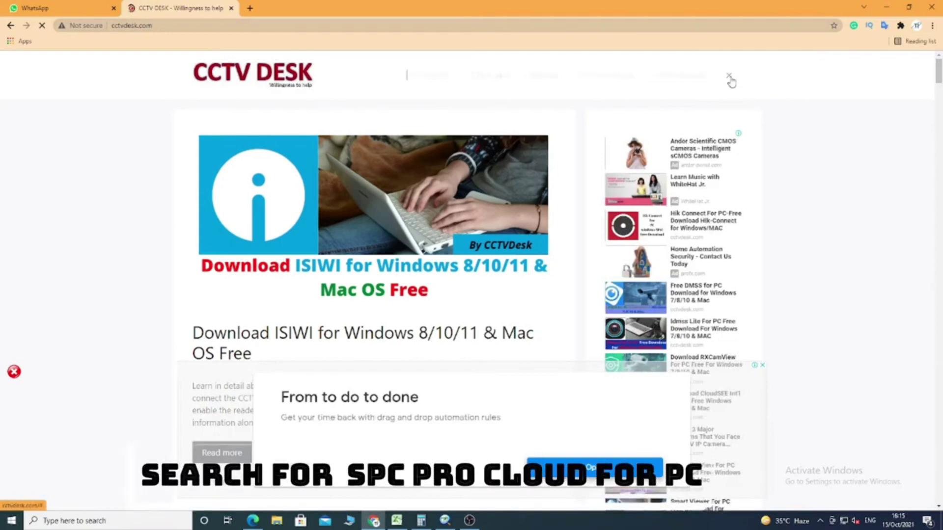
Step: Search the CCTV Desk site for "spc pro cloud"
{"action": "left_click", "coordinate": [731, 80]}
{"action": "type", "text": "s"}
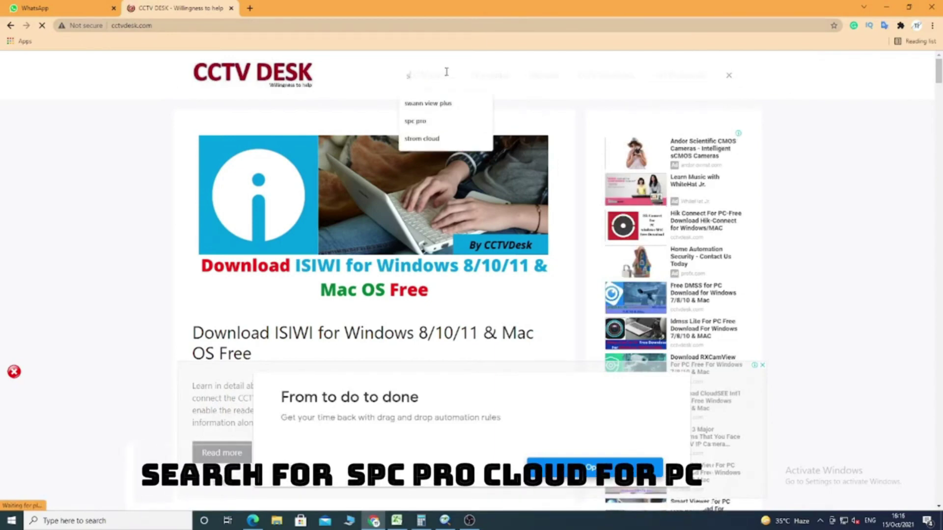
{"action": "type", "text": "pc"}
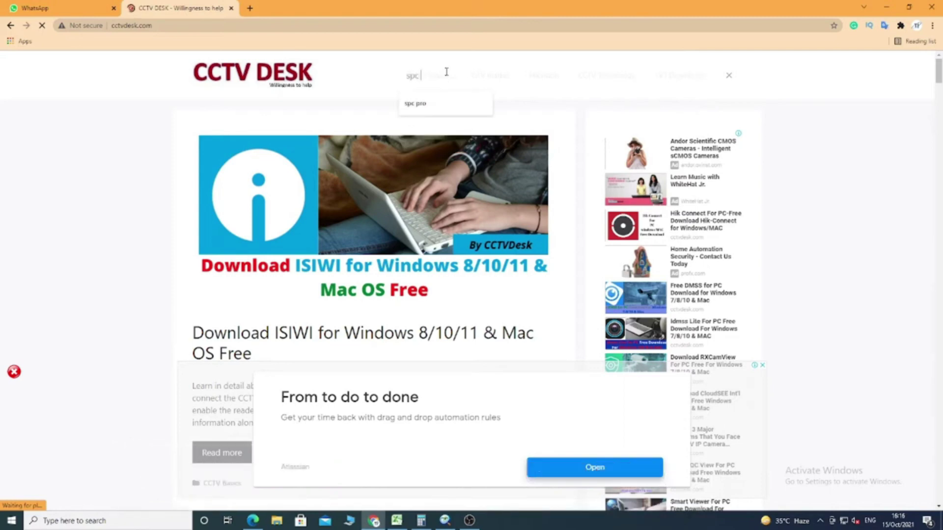
{"action": "type", "text": " pro cloud"}
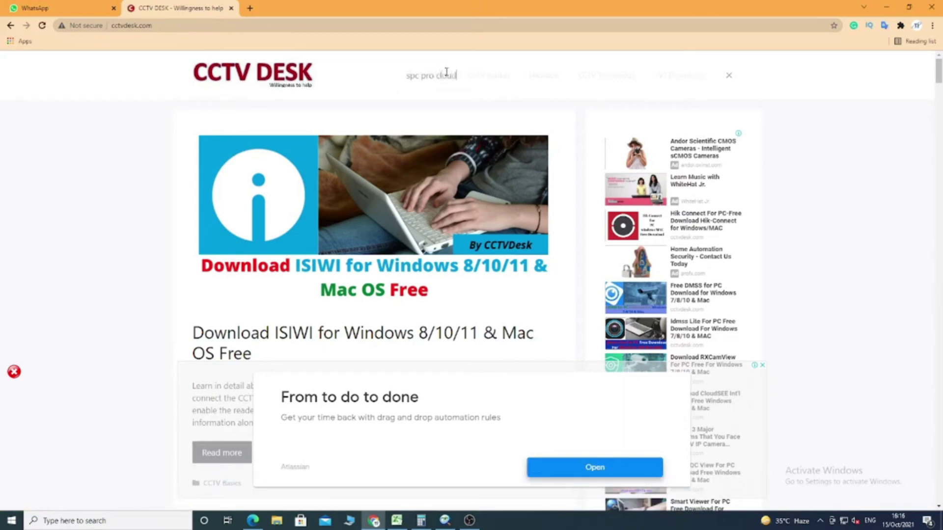
{"action": "key", "text": "Return"}
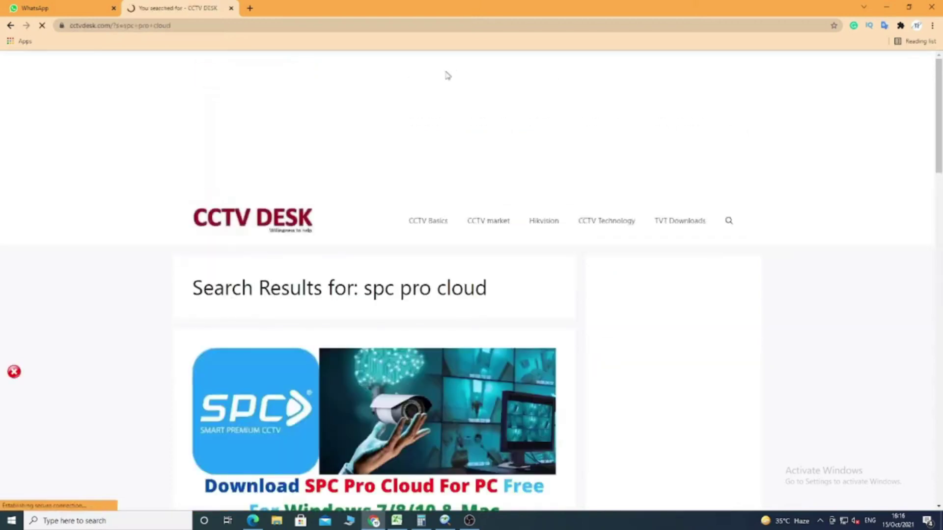
Step: Open the article "Download SPC Pro Cloud For PC Free For Windows 7/8/10 & Mac" from the search results
{"action": "scroll", "coordinate": [388, 158], "scroll_direction": "down", "scroll_amount": 2}
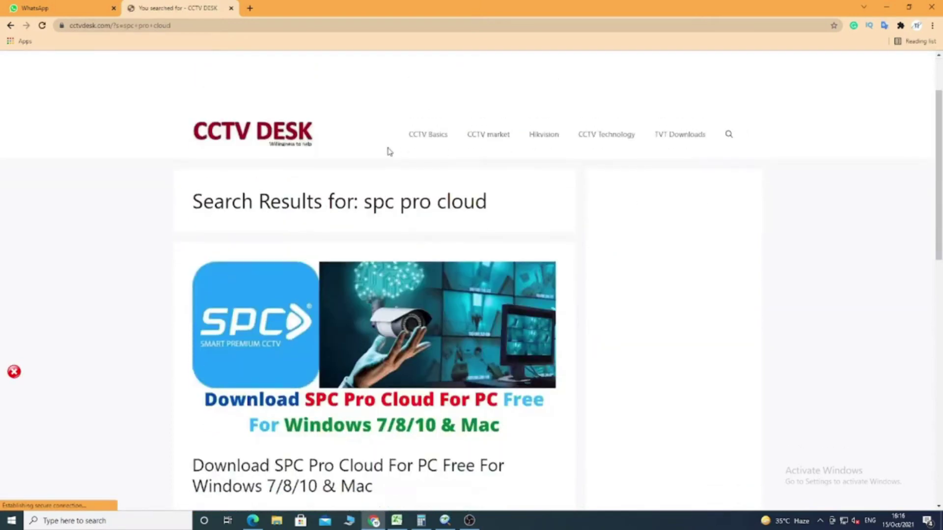
{"action": "scroll", "coordinate": [391, 156], "scroll_direction": "down", "scroll_amount": 4}
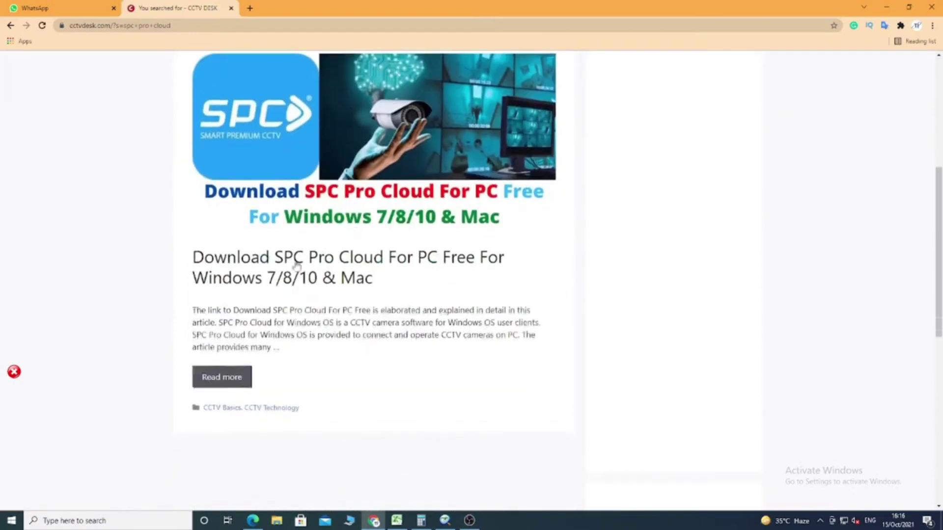
{"action": "left_click", "coordinate": [251, 266]}
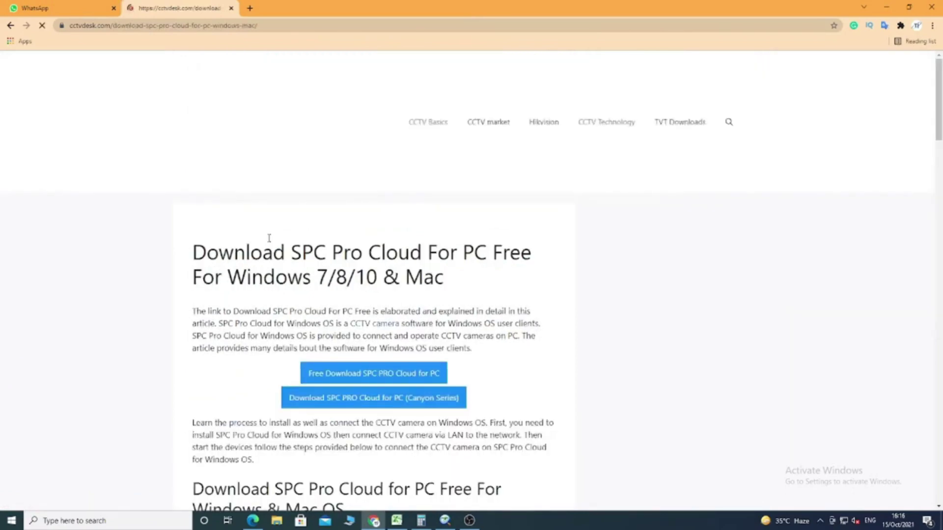
Step: Follow the article's "Free Download SPC PRO Cloud for PC" link to the file on Google Drive
{"action": "scroll", "coordinate": [286, 244], "scroll_direction": "down", "scroll_amount": 4}
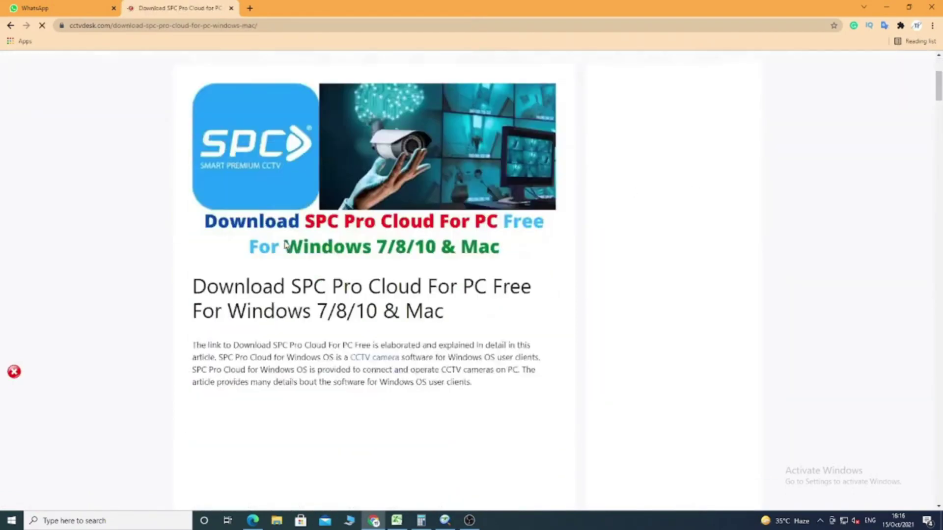
{"action": "scroll", "coordinate": [286, 243], "scroll_direction": "down", "scroll_amount": 2}
{"action": "scroll", "coordinate": [287, 244], "scroll_direction": "down", "scroll_amount": 2}
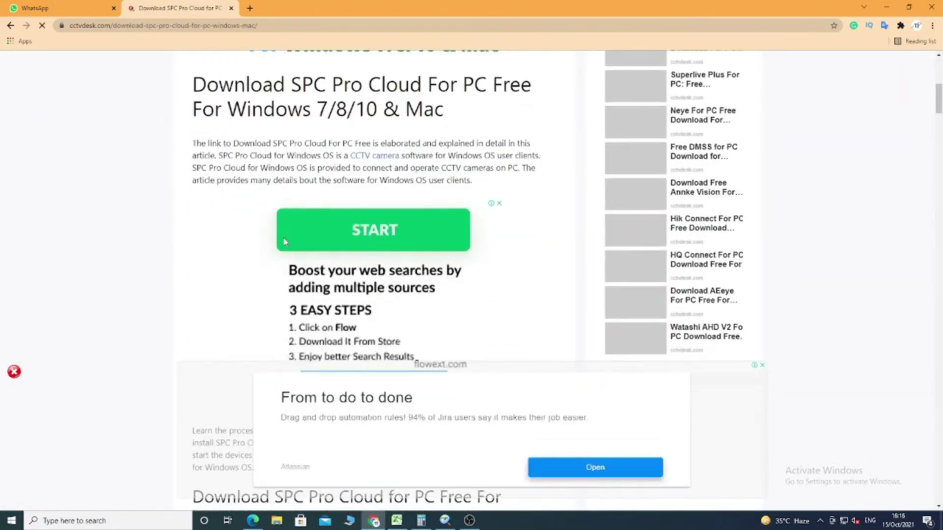
{"action": "scroll", "coordinate": [338, 139], "scroll_direction": "down", "scroll_amount": 5}
{"action": "left_click", "coordinate": [338, 138]}
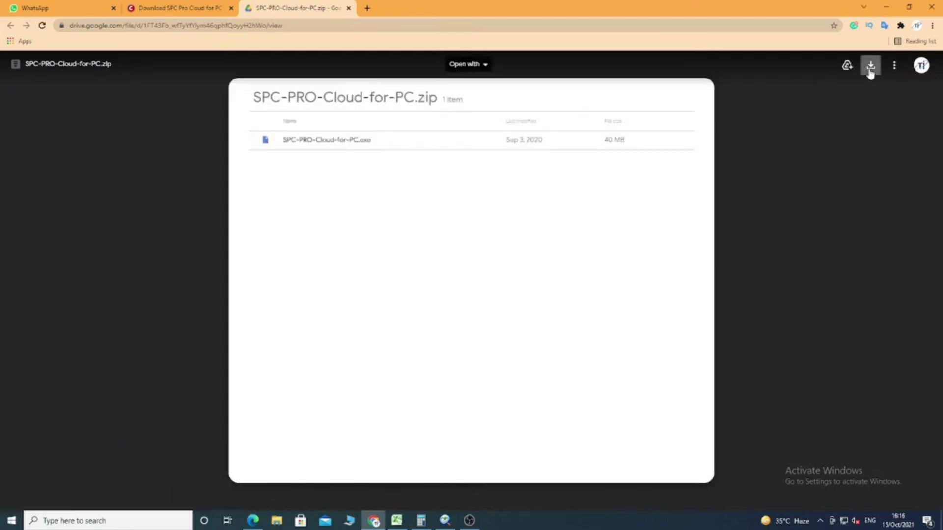
Step: Download SPC-PRO-Cloud-for-PC.zip despite the virus scan warning, saving it in the Downloads folder
{"action": "left_click", "coordinate": [870, 65]}
{"action": "left_click", "coordinate": [398, 150]}
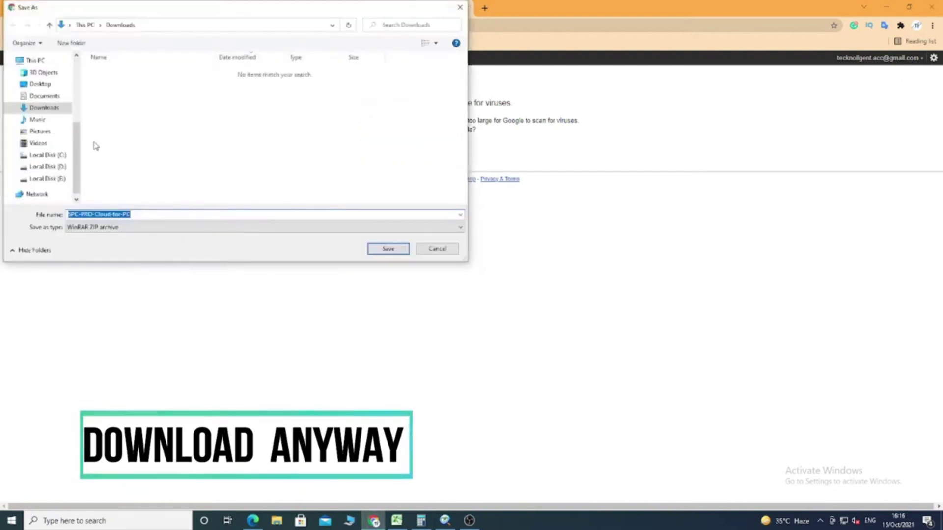
{"action": "left_click", "coordinate": [388, 249]}
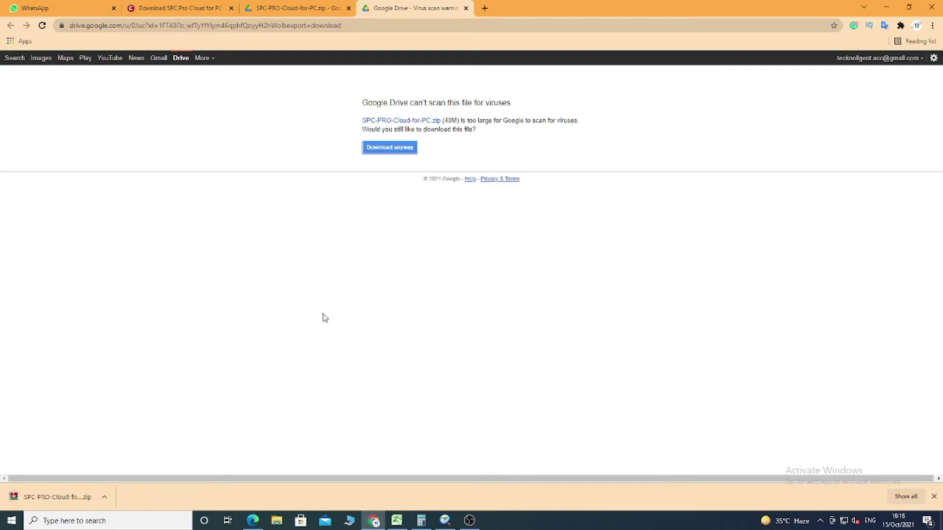
{"action": "left_click", "coordinate": [395, 147]}
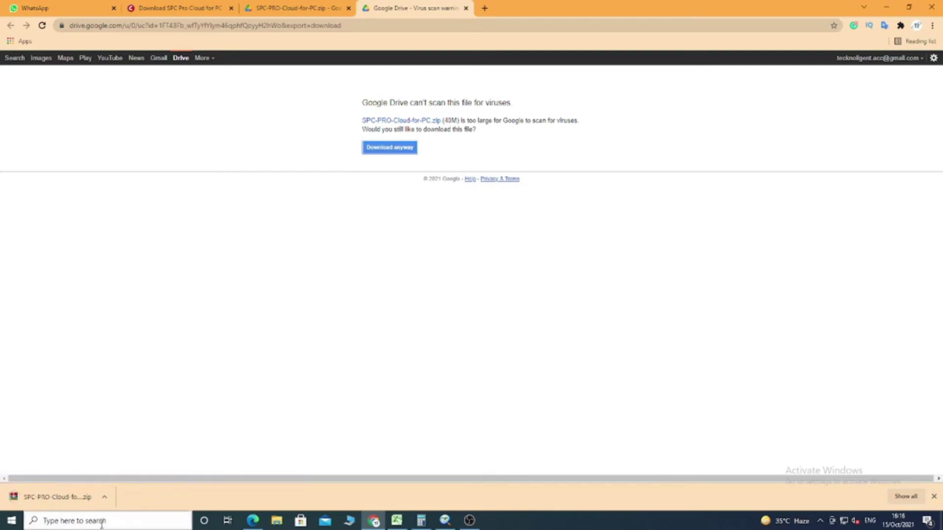
Step: Show the downloaded archive in its folder and extract it to Downloads\SPC-PRO-Cloud-for-PC
{"action": "left_click", "coordinate": [104, 498]}
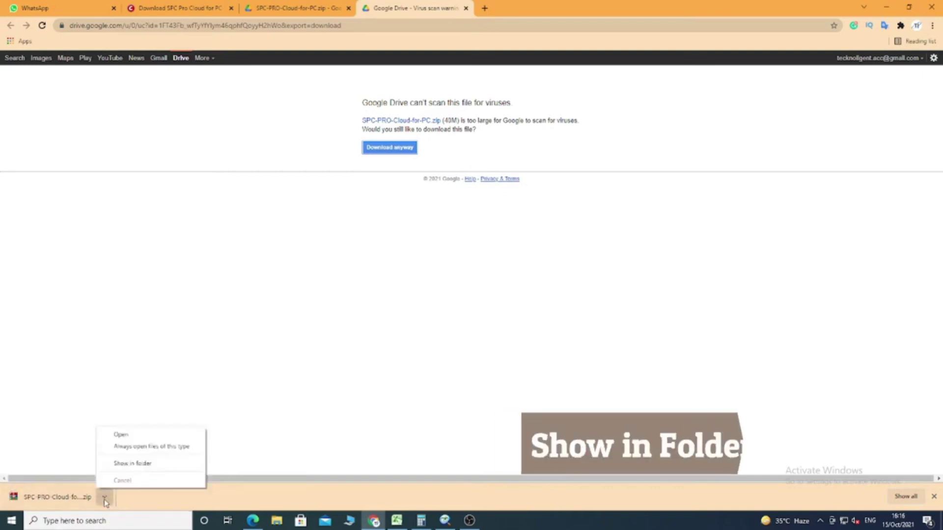
{"action": "left_click", "coordinate": [127, 466]}
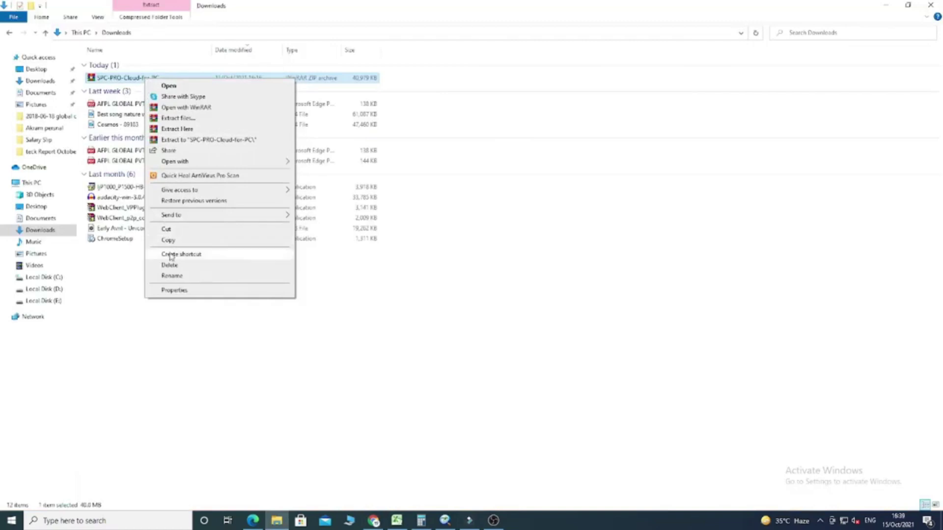
{"action": "left_click", "coordinate": [174, 119]}
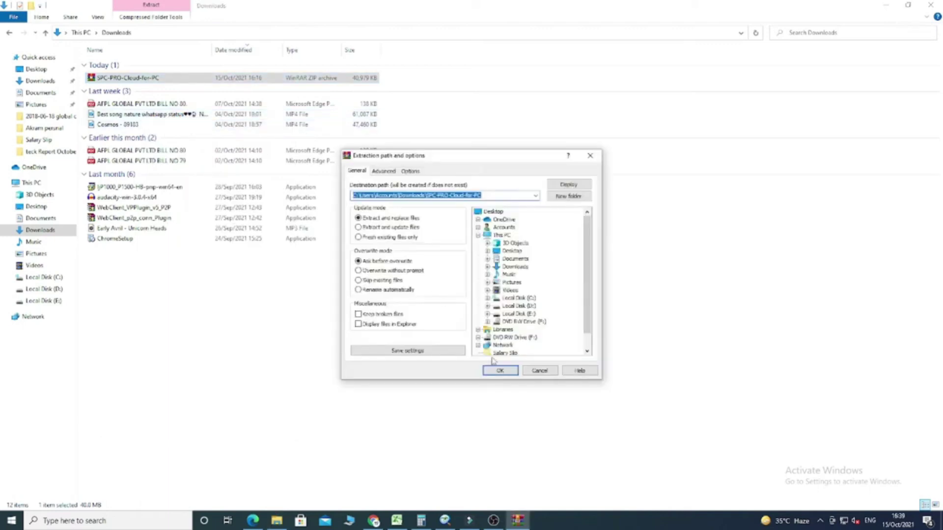
{"action": "left_click", "coordinate": [503, 372]}
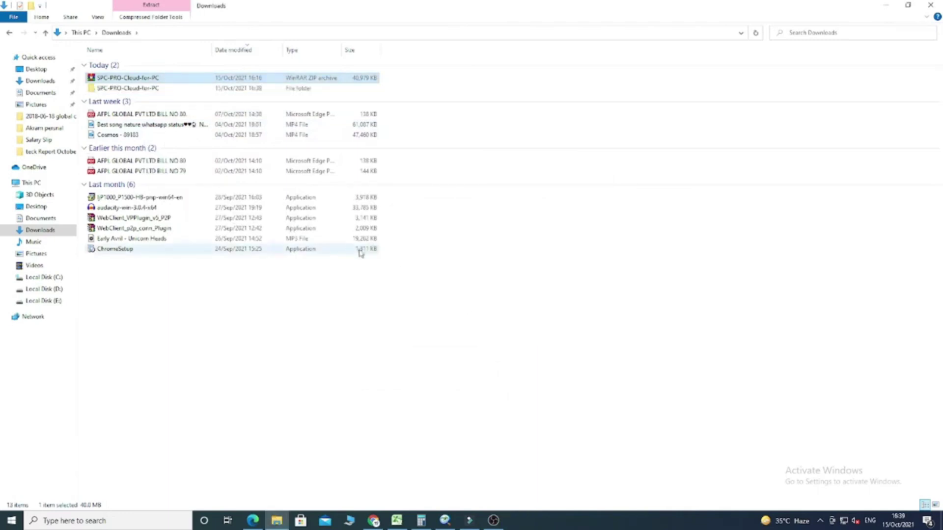
Step: Open the extracted SPC-PRO-Cloud-for-PC folder and run the SPC-PRO-Cloud-for-PC installer
{"action": "double_click", "coordinate": [146, 89]}
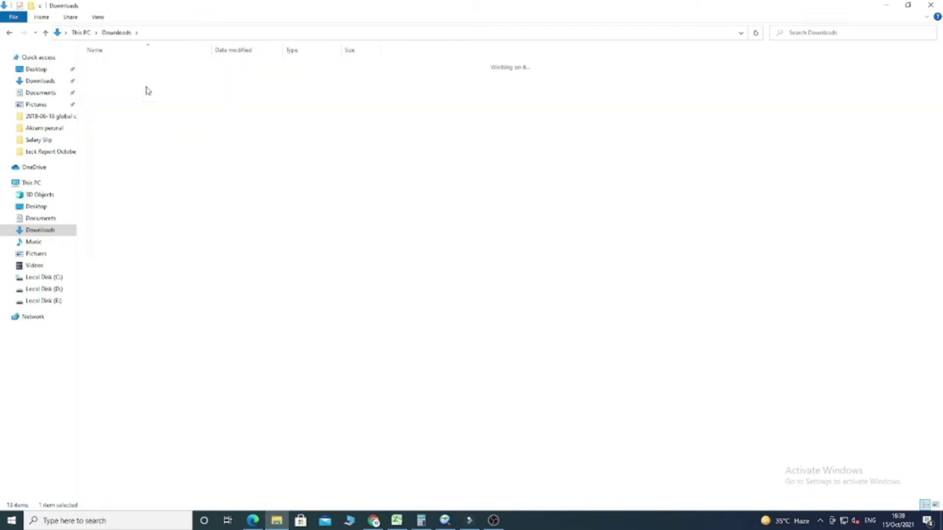
{"action": "left_click", "coordinate": [150, 68]}
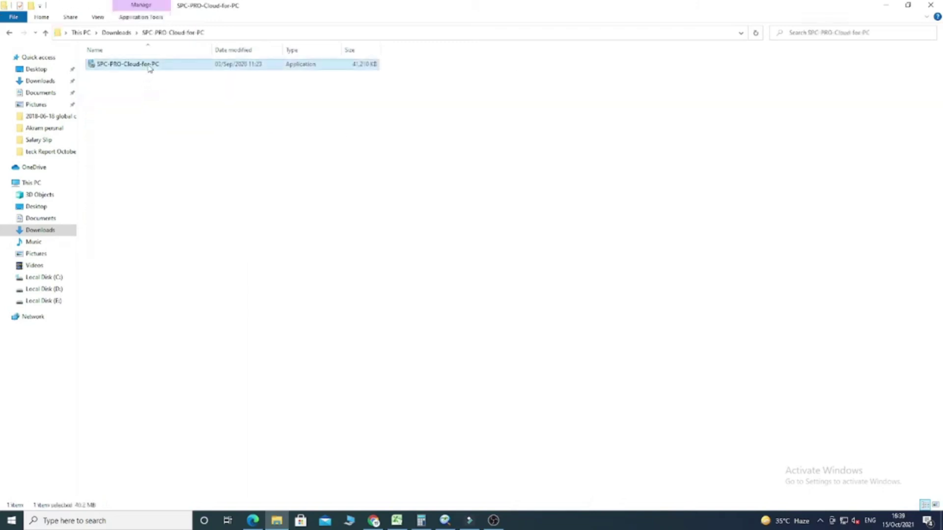
{"action": "double_click", "coordinate": [150, 67]}
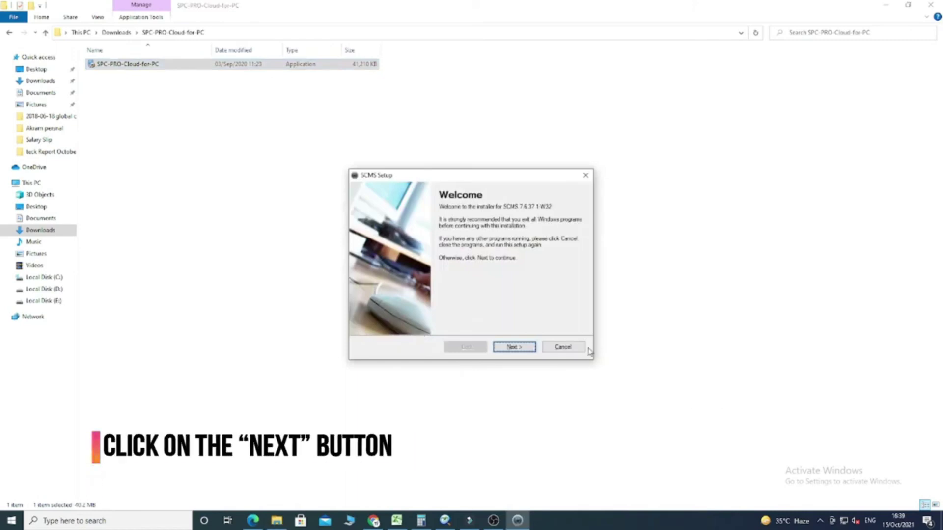
Step: Install SCMS into the C:\SCMS folder and finish the setup wizard
{"action": "left_click", "coordinate": [515, 348]}
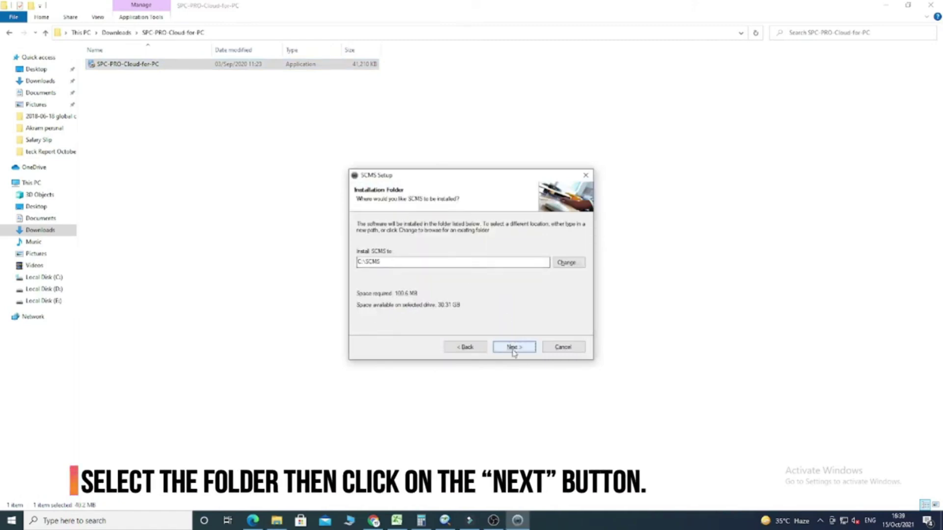
{"action": "left_click", "coordinate": [513, 348]}
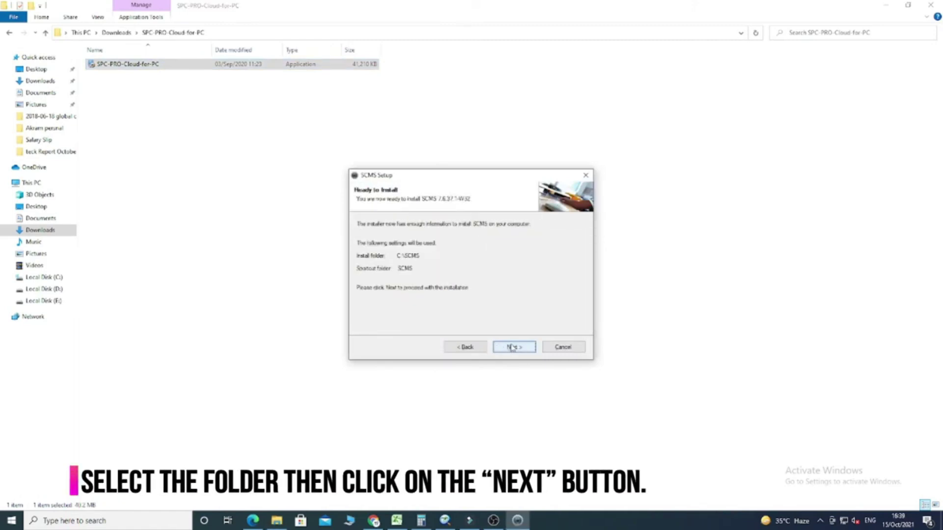
{"action": "left_click", "coordinate": [512, 348]}
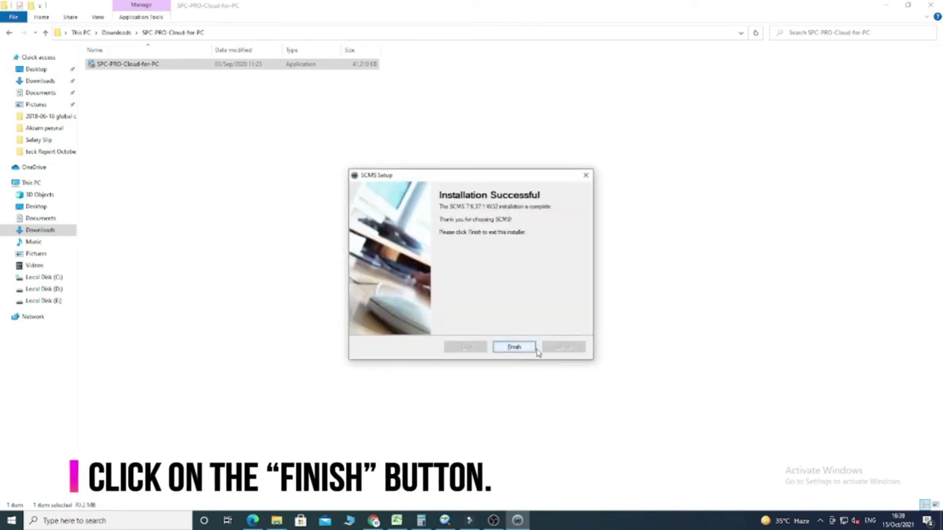
{"action": "left_click", "coordinate": [514, 348]}
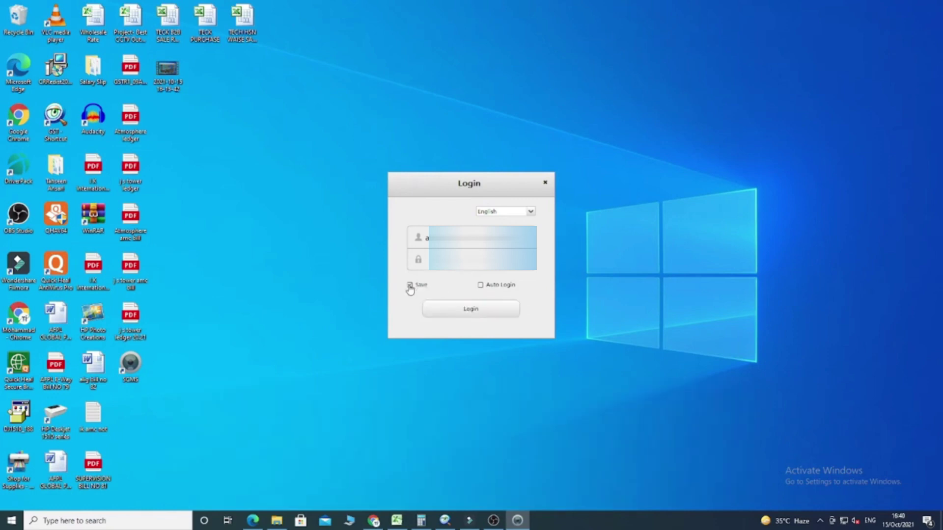
Step: Log in to SCMS and open the Device Manager in a maximized window
{"action": "left_click", "coordinate": [464, 310]}
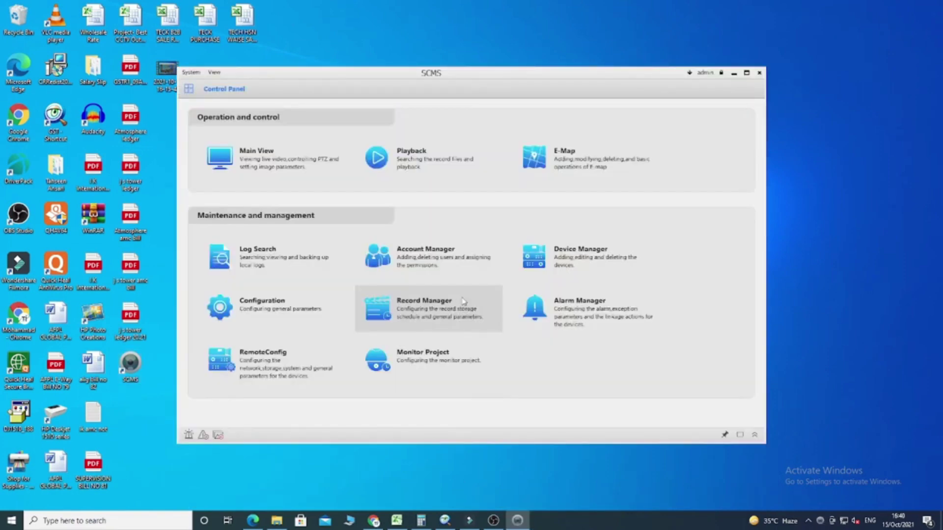
{"action": "left_click", "coordinate": [573, 251]}
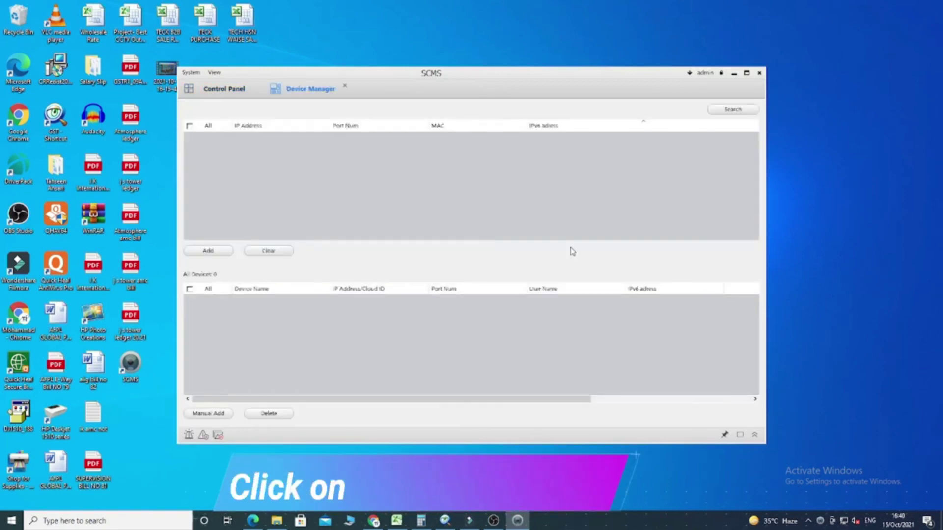
{"action": "left_click", "coordinate": [747, 74]}
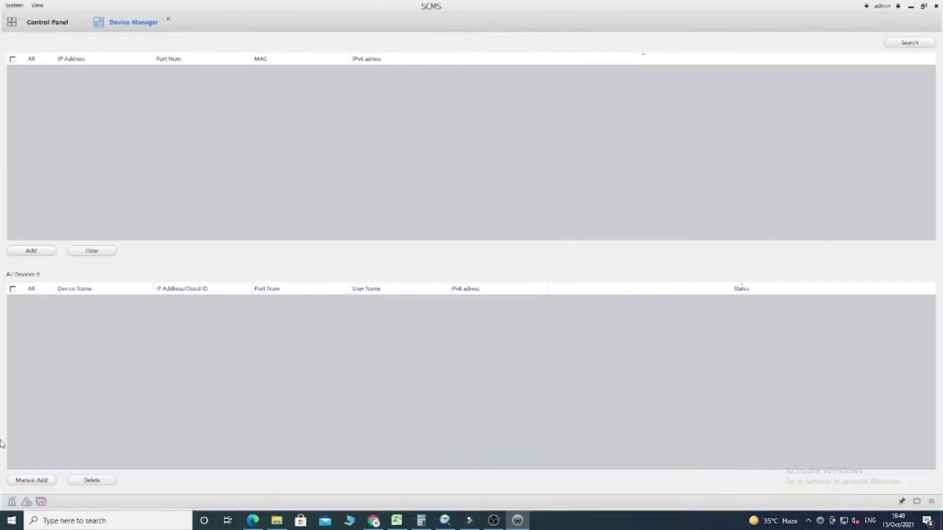
Step: Manually add a device named "Office NVR" by IP/Domain Name, with its IP address, port 34567, user name admin and the device password
{"action": "left_click", "coordinate": [32, 480]}
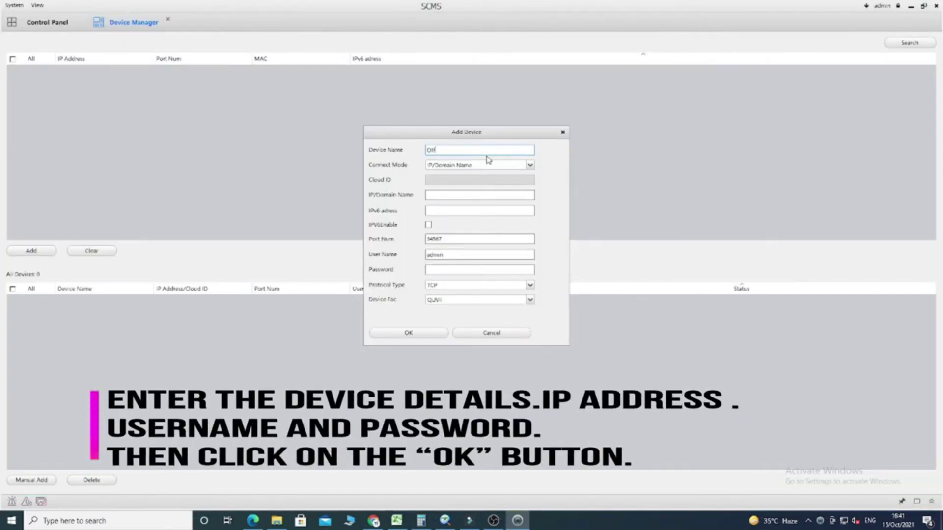
{"action": "type", "text": "Office"}
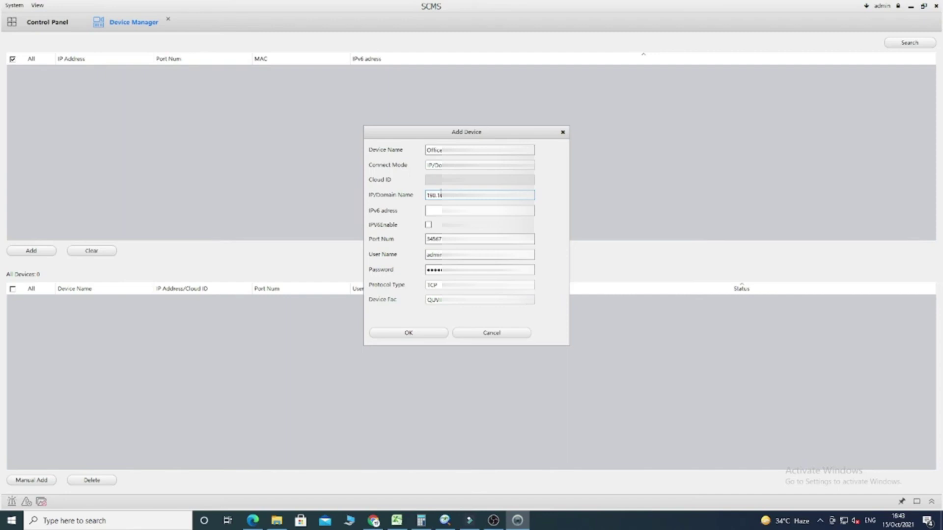
{"action": "key", "text": "Tab"}
{"action": "key", "text": "Tab"}
{"action": "key", "text": "Tab"}
{"action": "left_click", "coordinate": [415, 332]}
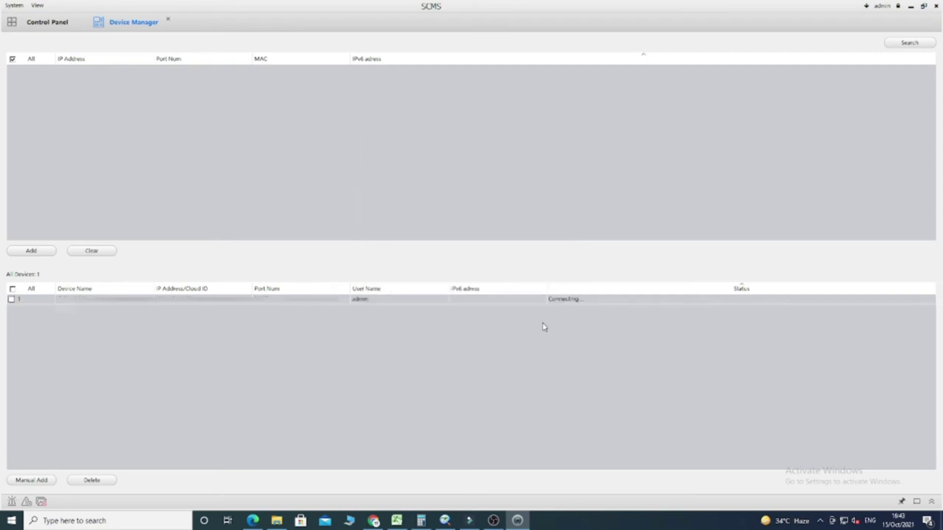
Step: Open the Main View from the Control Panel and start the live camera feeds of Office NVR
{"action": "left_click", "coordinate": [55, 23]}
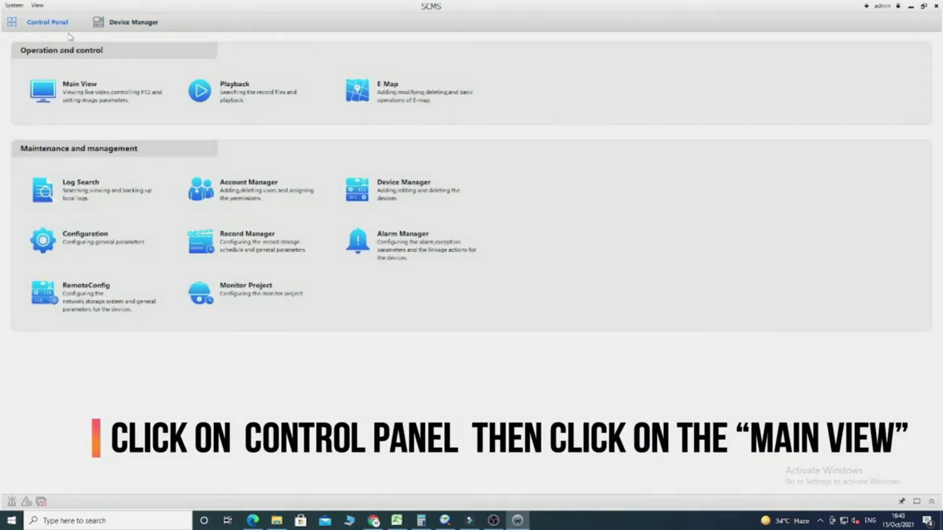
{"action": "left_click", "coordinate": [70, 92]}
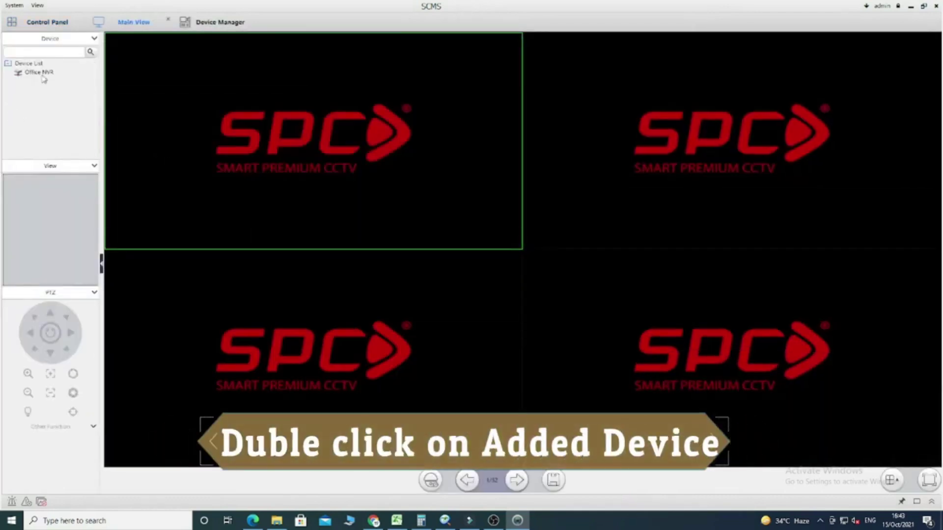
{"action": "double_click", "coordinate": [39, 73]}
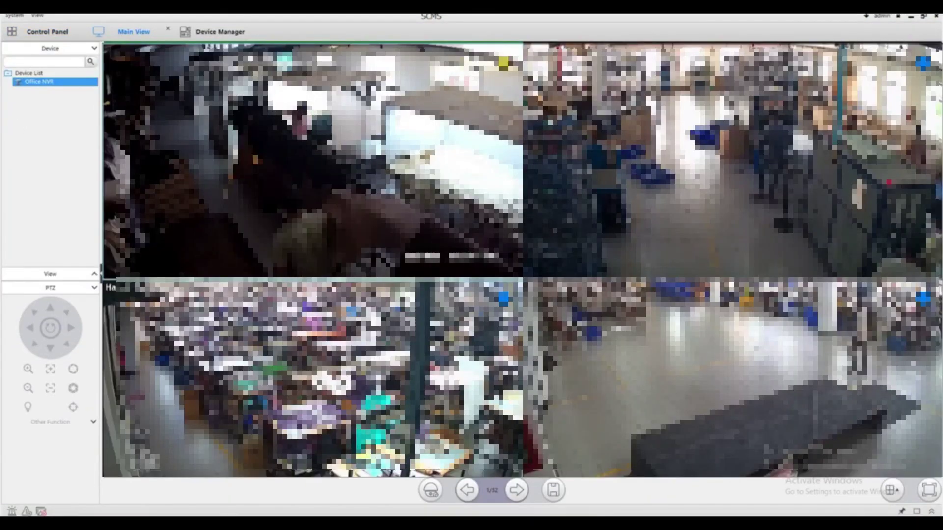